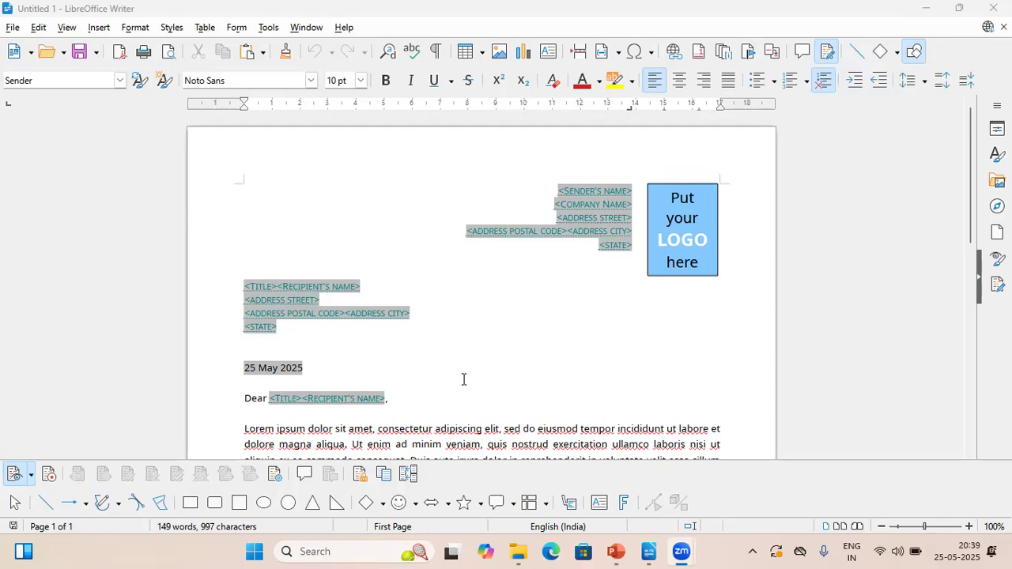
Turn on recording of tracked changes for the letter
left_click(488, 416)
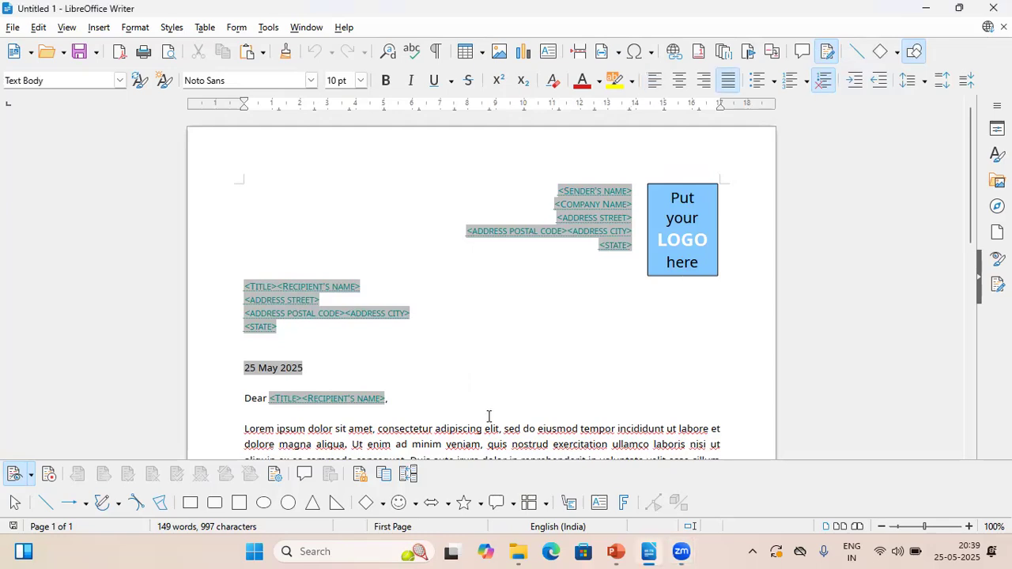
scroll(488, 415, "down", 3)
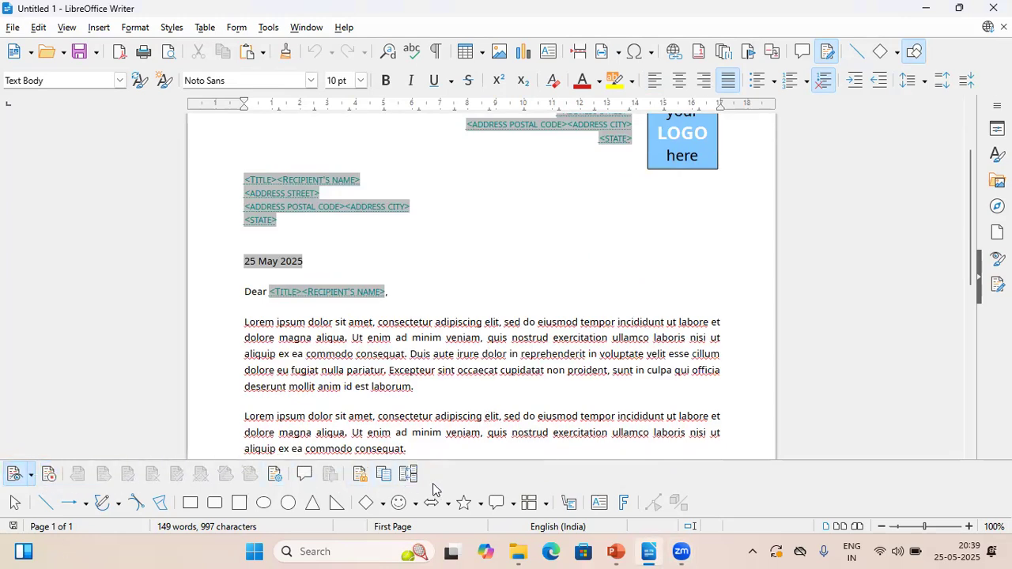
left_click(49, 477)
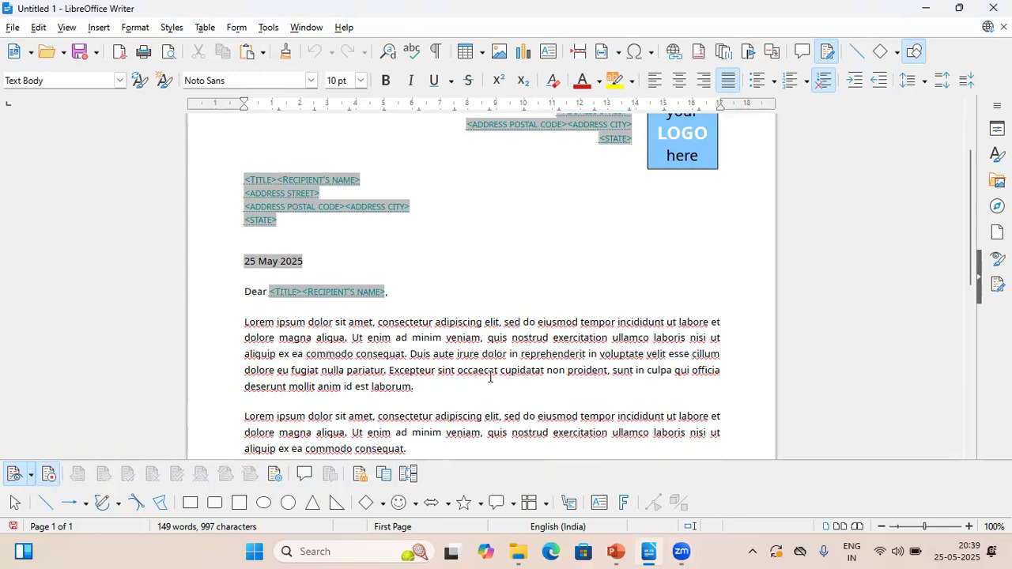
Save the letter in Downloads as document1.odt in ODF Text Document format, replacing the existing file
left_click(11, 29)
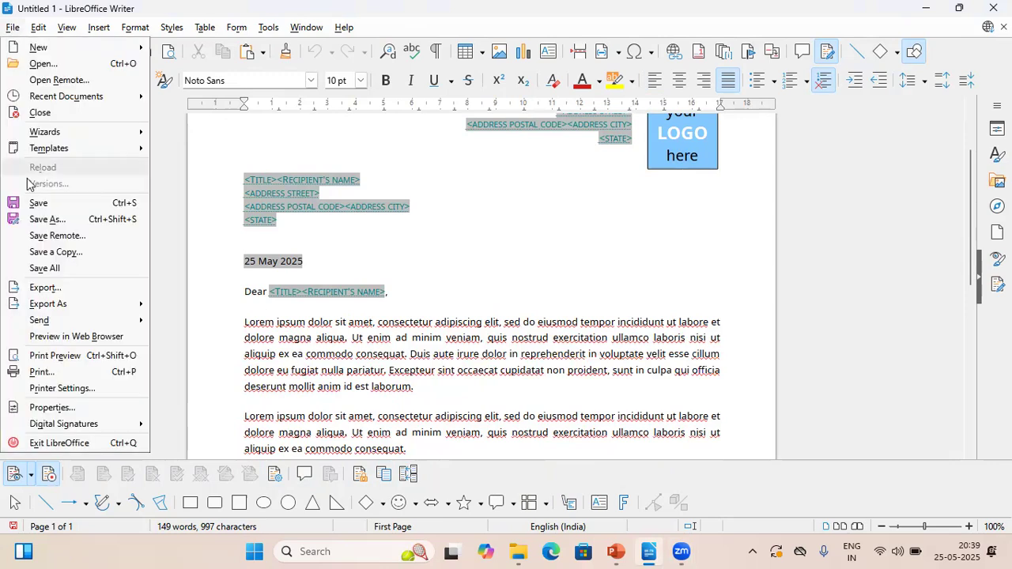
left_click(52, 215)
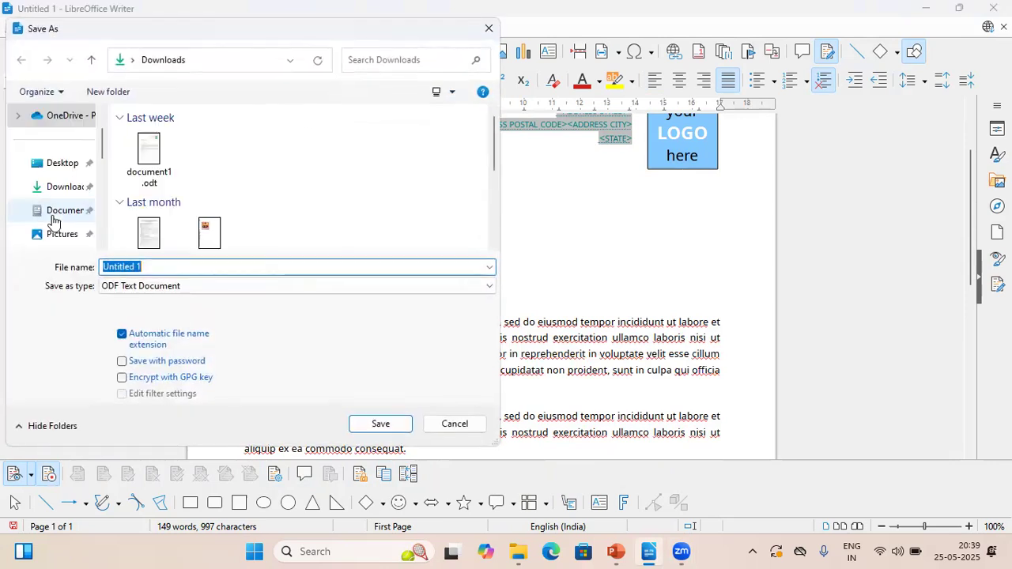
left_click(155, 138)
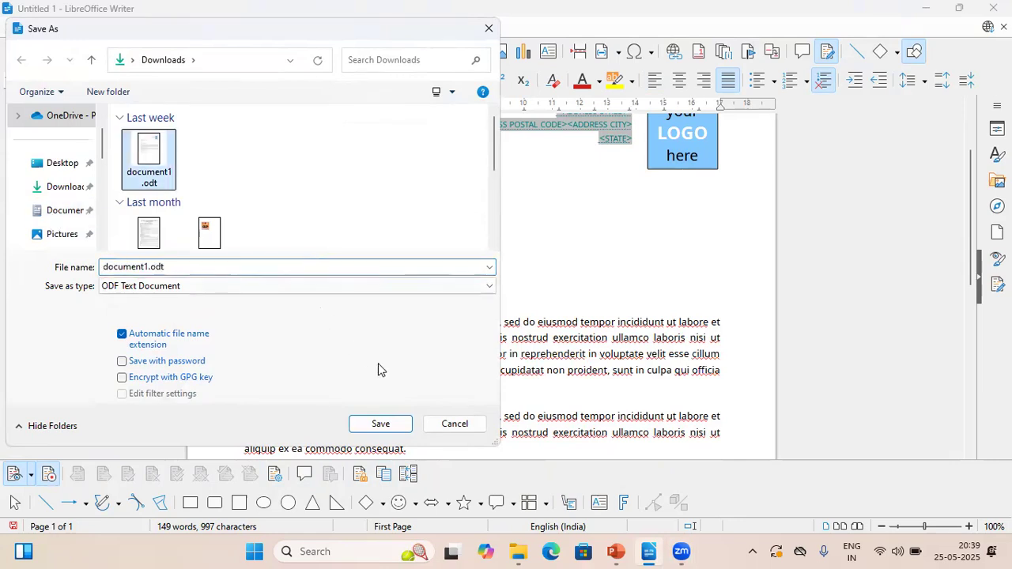
left_click(386, 421)
left_click(540, 274)
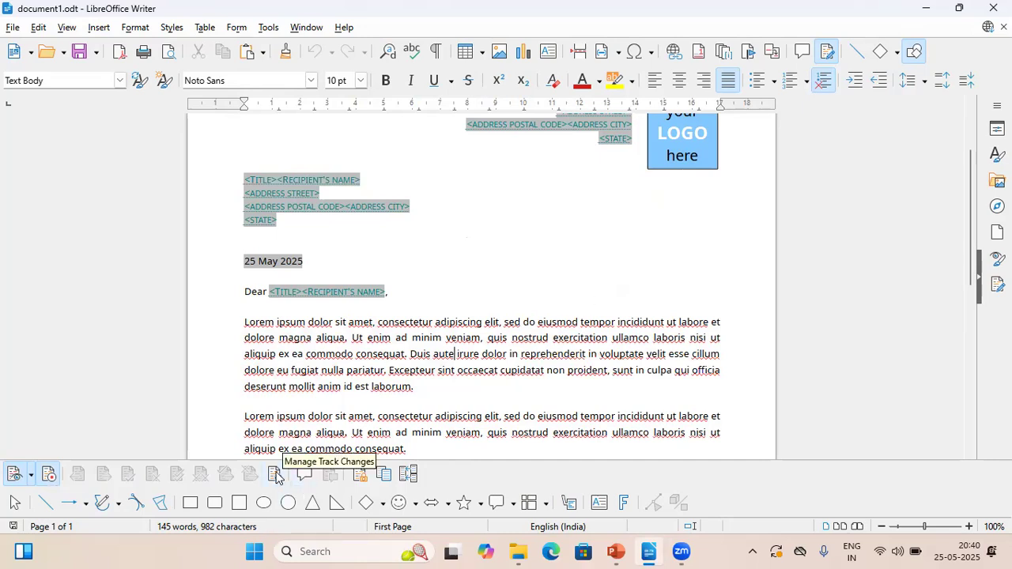
Protect the tracked changes with a password, filling in both the password and confirmation fields
left_click(360, 475)
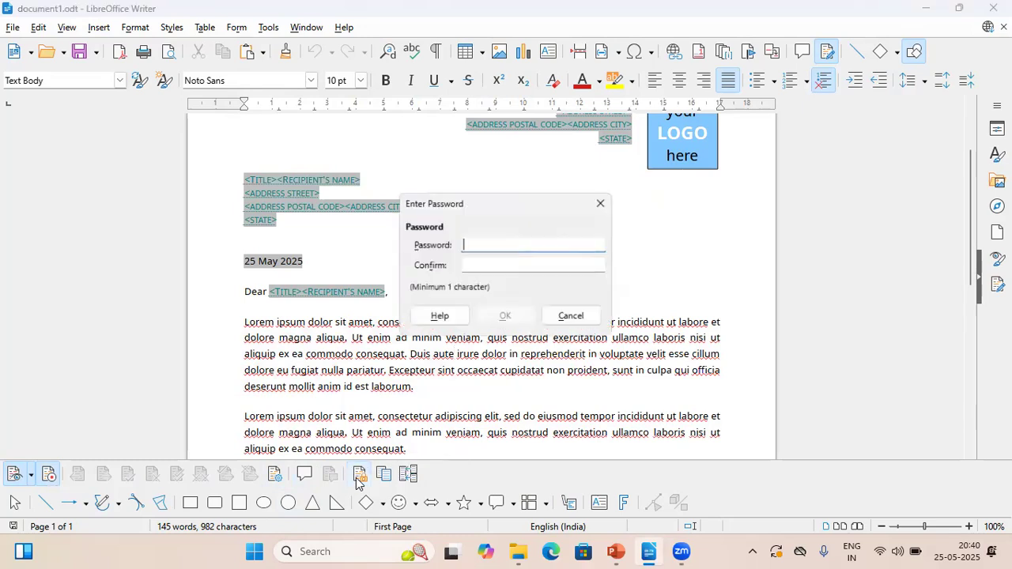
type("123")
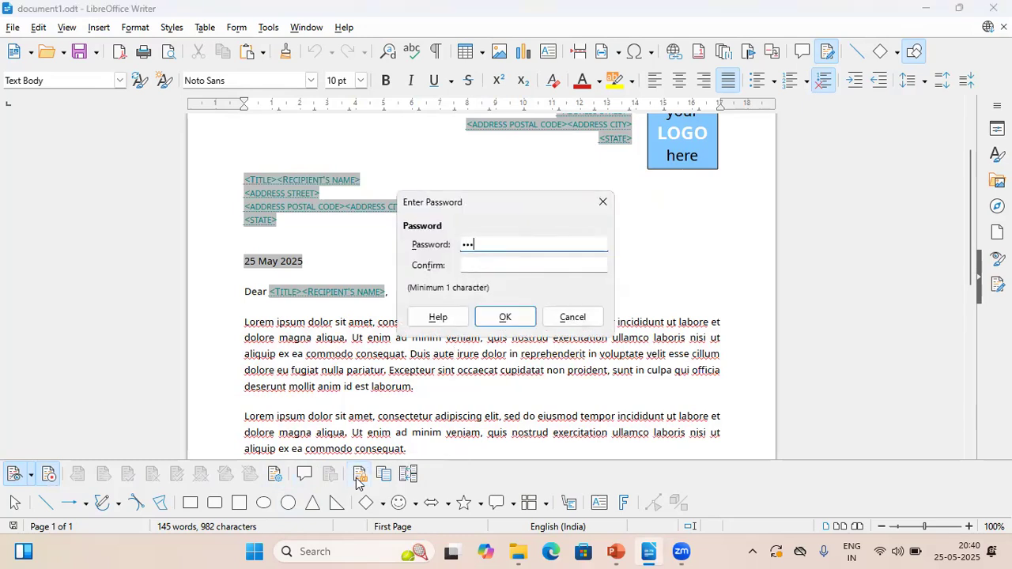
left_click(472, 263)
type("123")
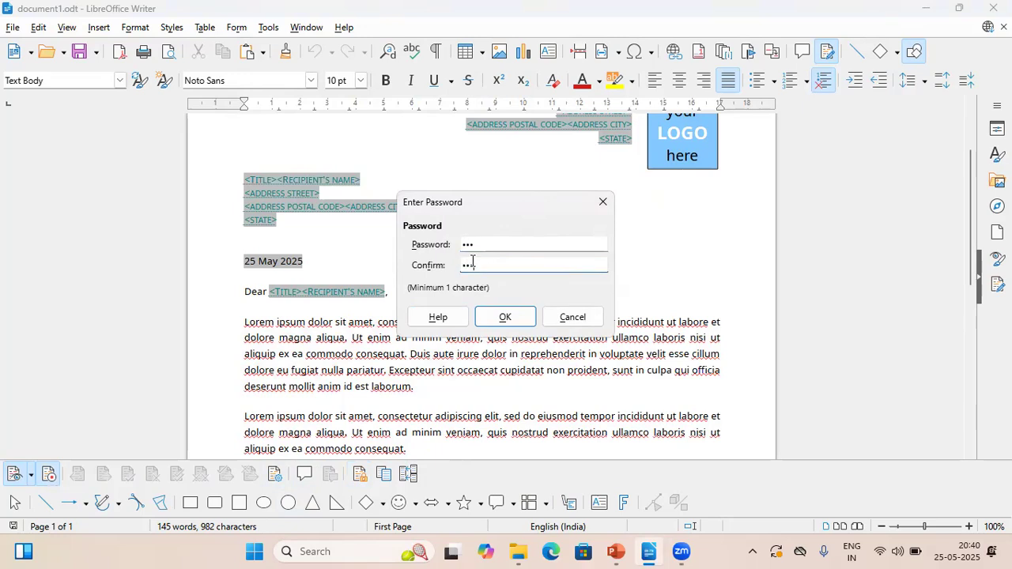
left_click(506, 316)
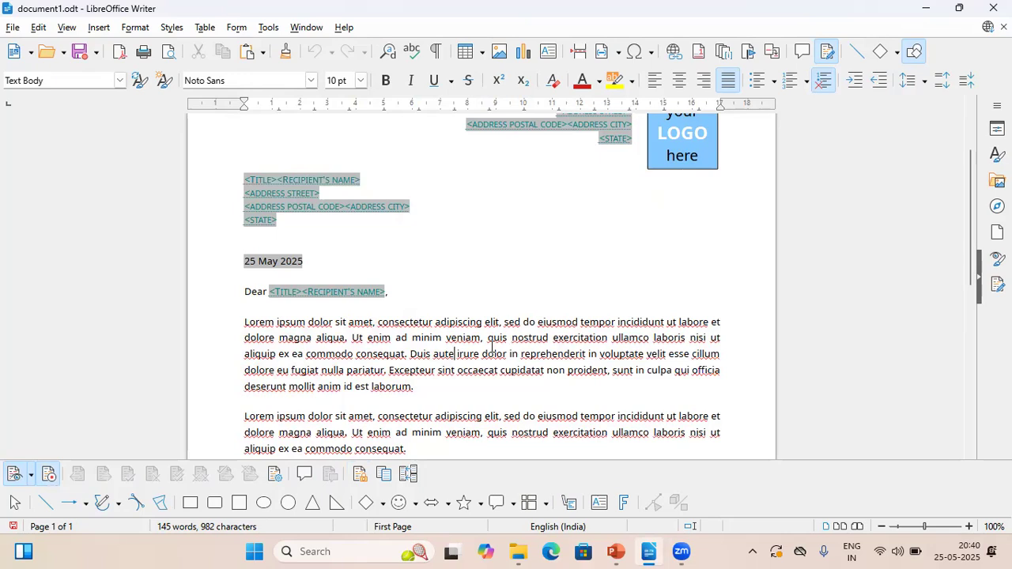
Replace the word "dolor" after "Duis aute irure" in the first body paragraph with "Dollar"
left_click(492, 348)
key("shift+Right")
key("shift+Right")
key("shift+Right")
key("shift+Right")
key("shift+Right")
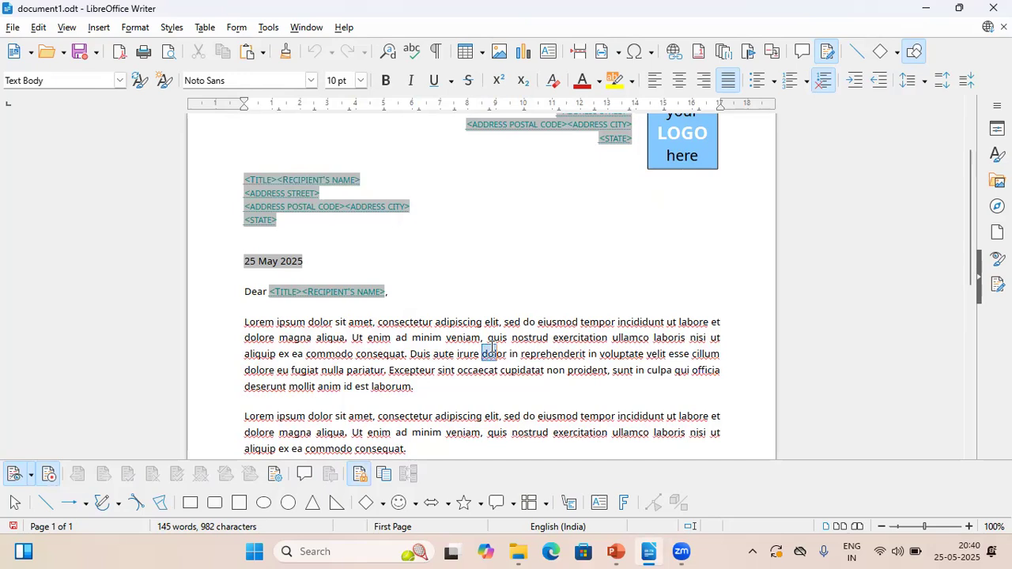
key("Delete")
type("Dollar")
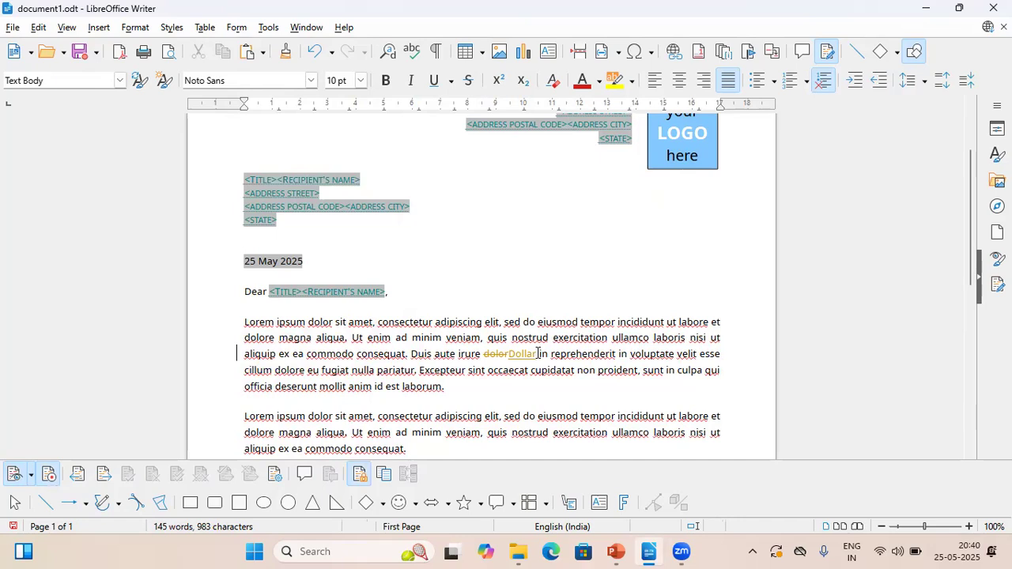
Examine closely how the deleted "dolor" and the inserted "Dollar" are marked in the first body paragraph
left_click(968, 527)
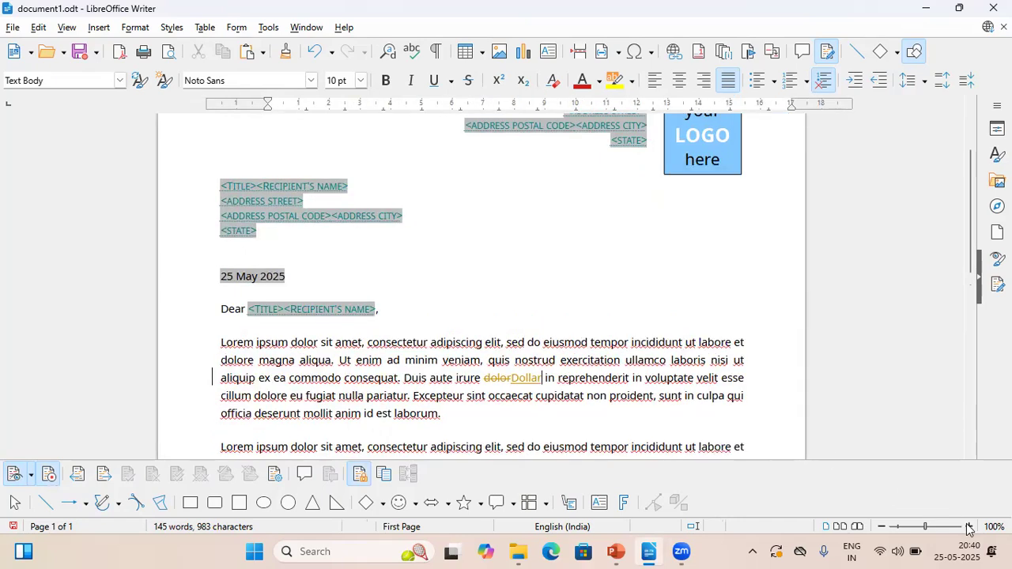
left_click(968, 526)
left_click(968, 526)
scroll(963, 322, "down", 2)
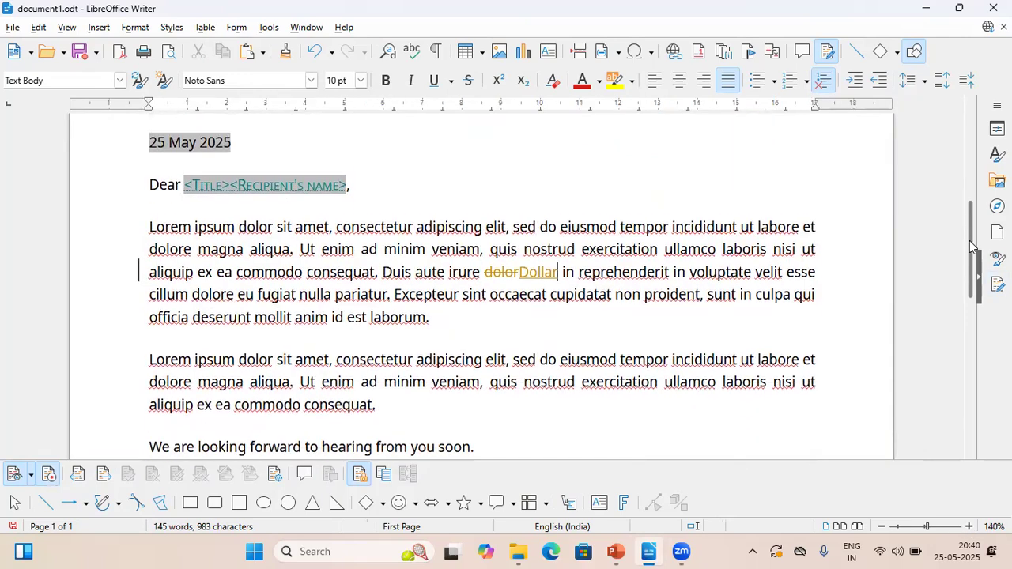
left_click(968, 526)
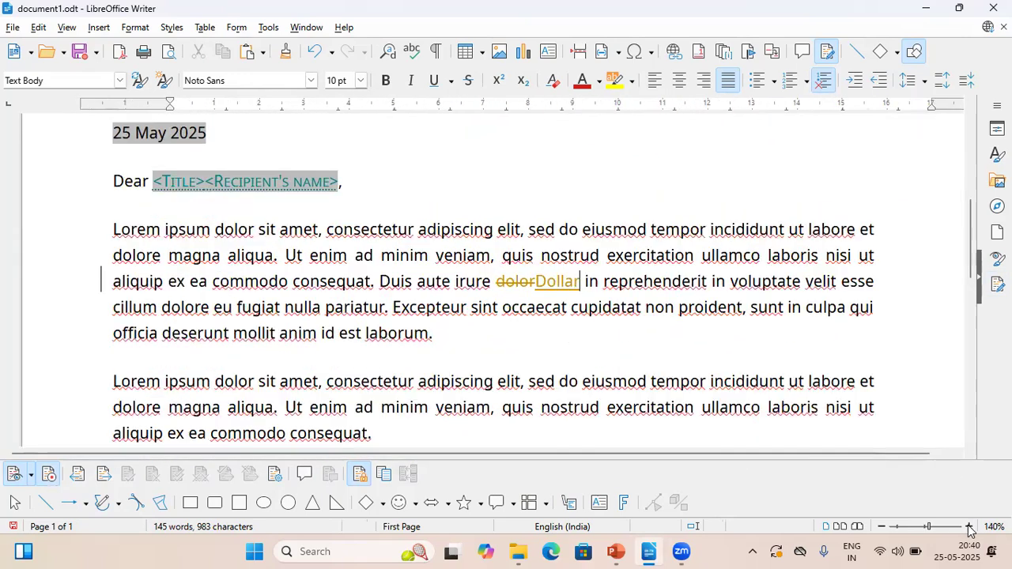
left_click(968, 526)
left_click_drag(788, 453, 854, 467)
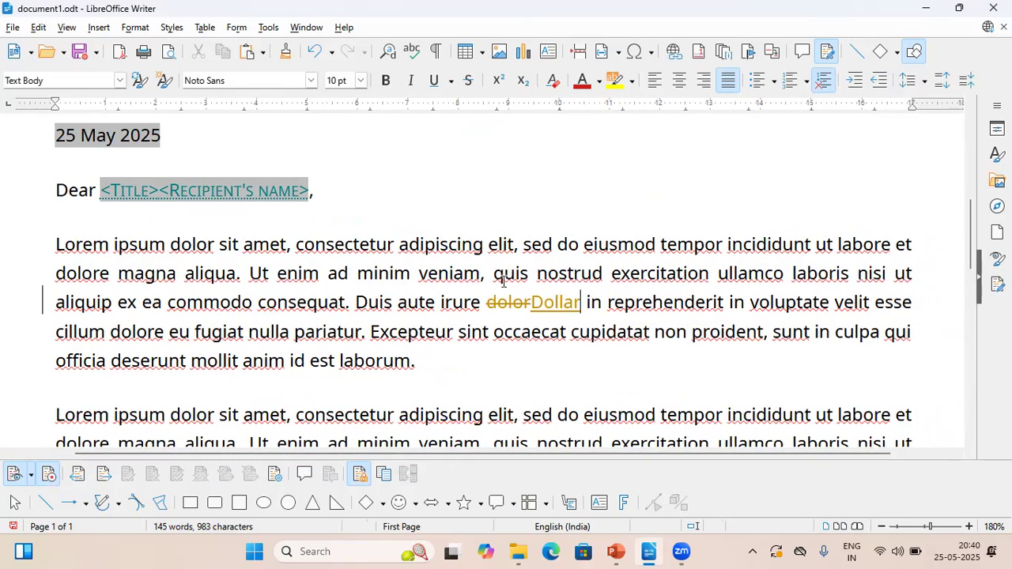
mouse_move(529, 307)
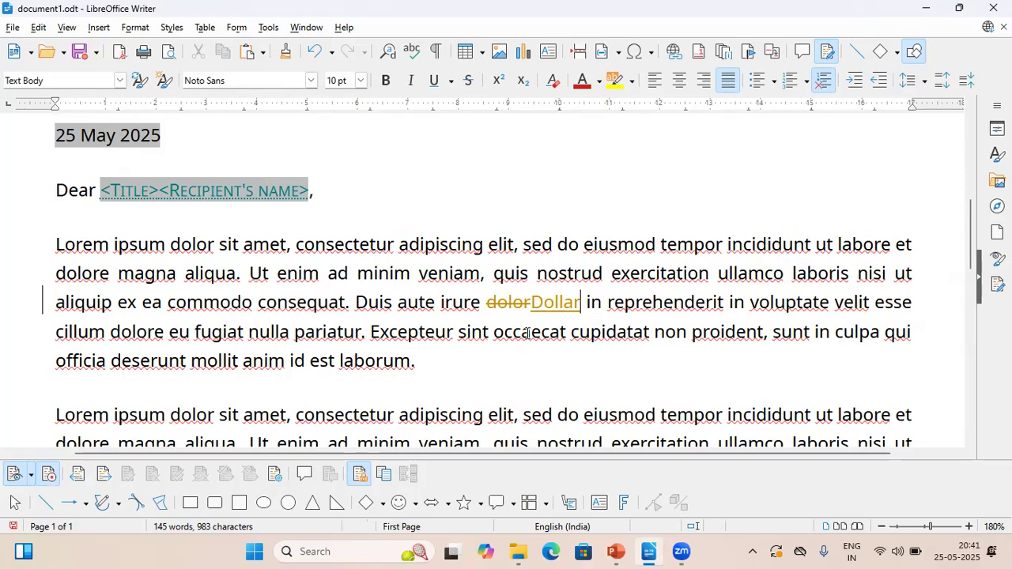
Review the list of tracked changes with their actions, authors and dates, then close it
left_click(274, 474)
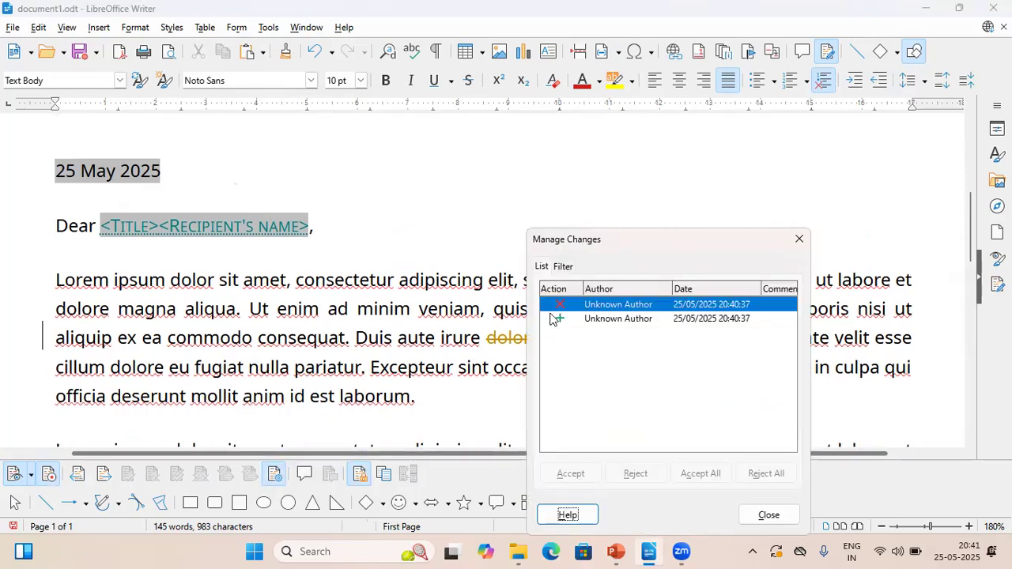
left_click_drag(622, 249, 487, 168)
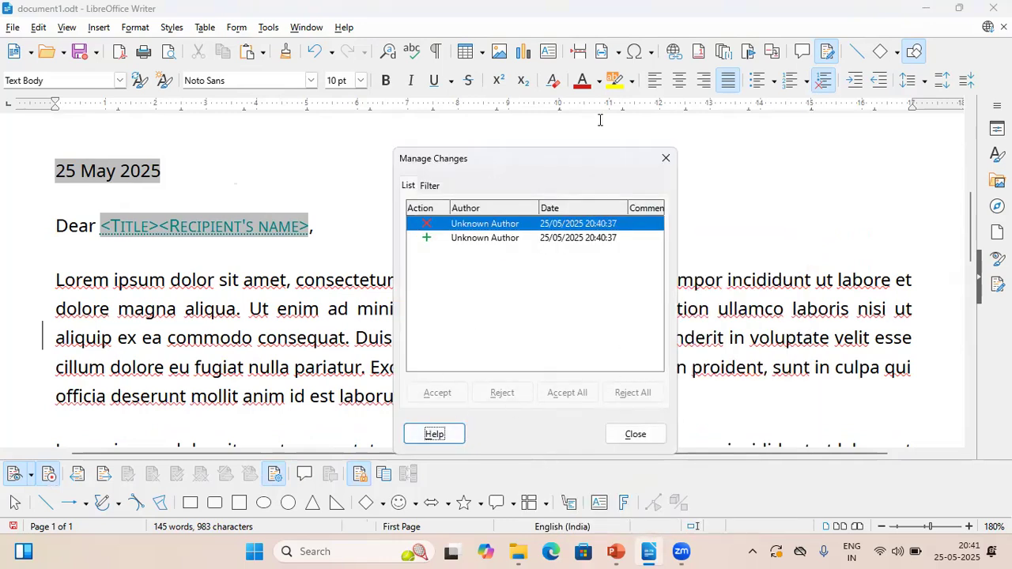
left_click(665, 159)
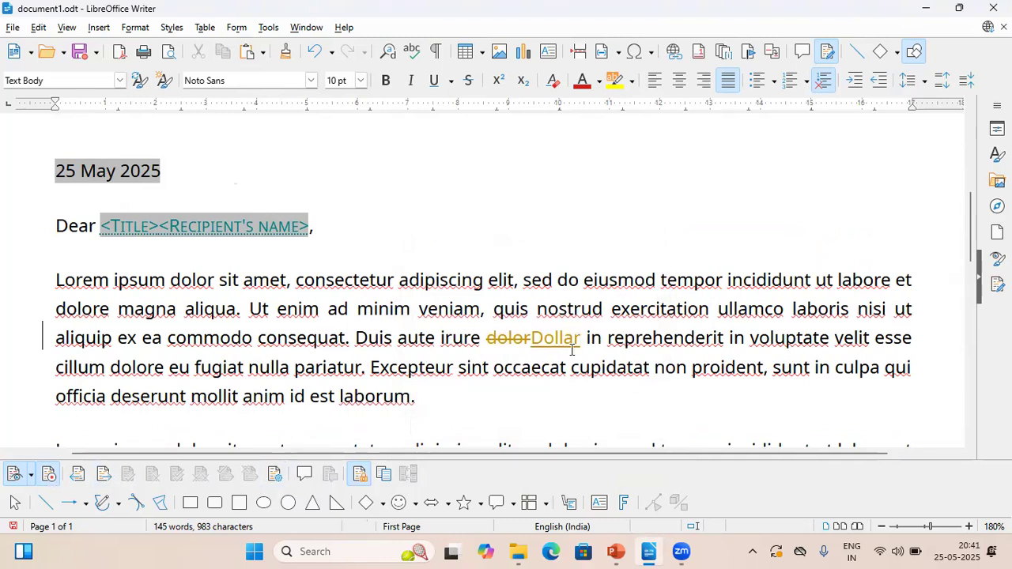
Select the inserted word "Dollar" and check the deletion and insertion entries one by one in the Manage Changes list
left_click_drag(581, 338, 534, 338)
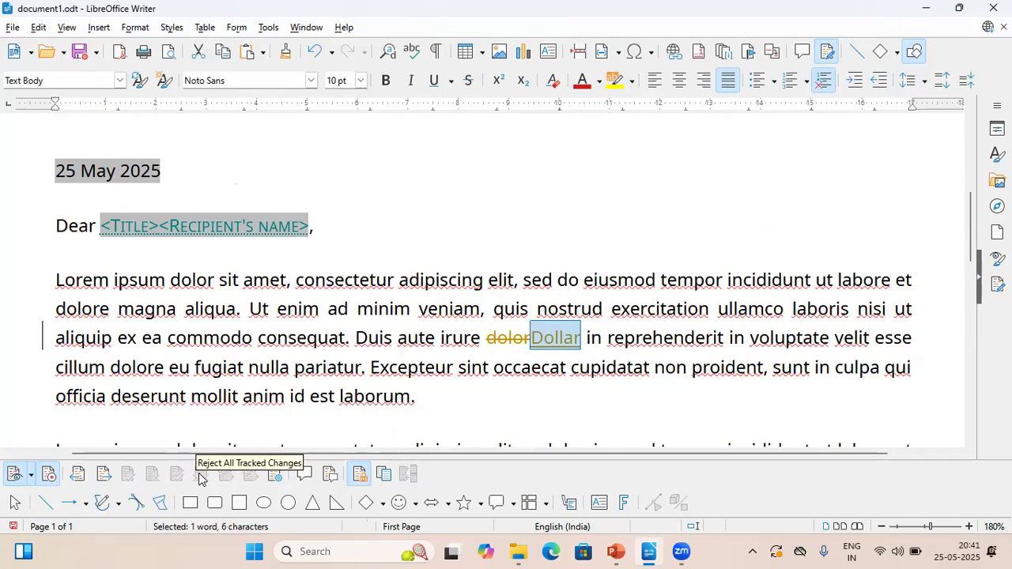
left_click(278, 474)
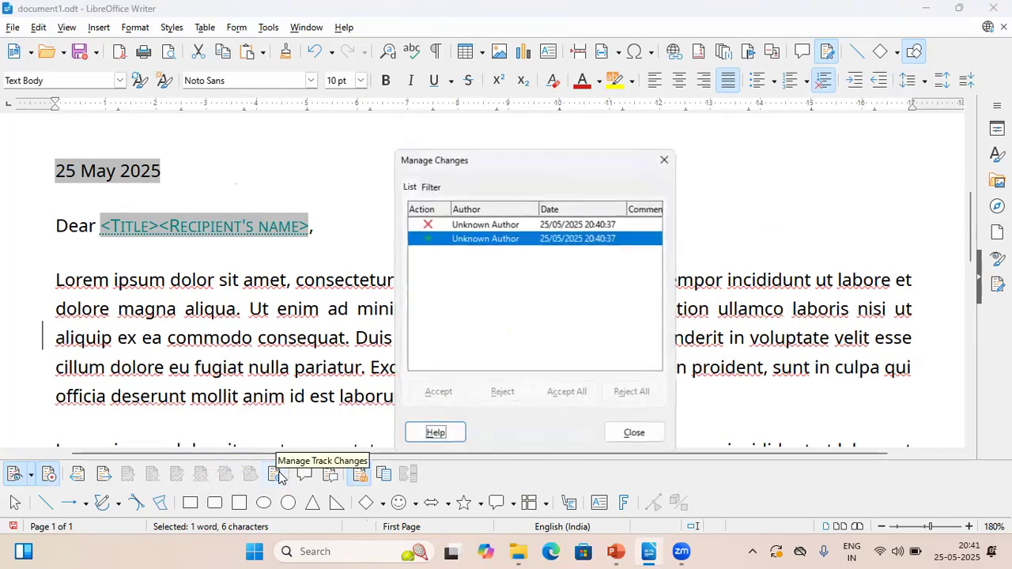
left_click(506, 224)
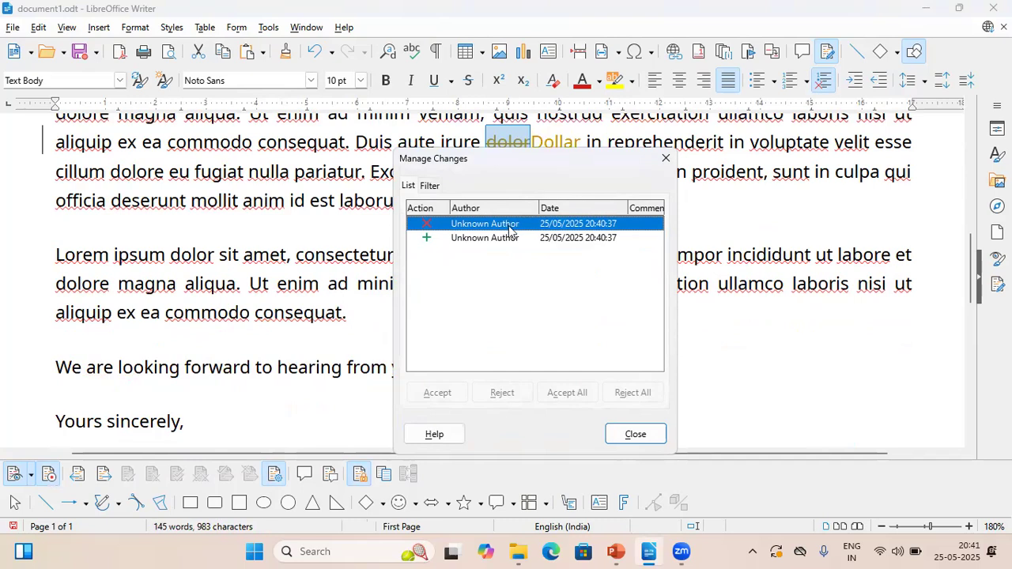
left_click(508, 238)
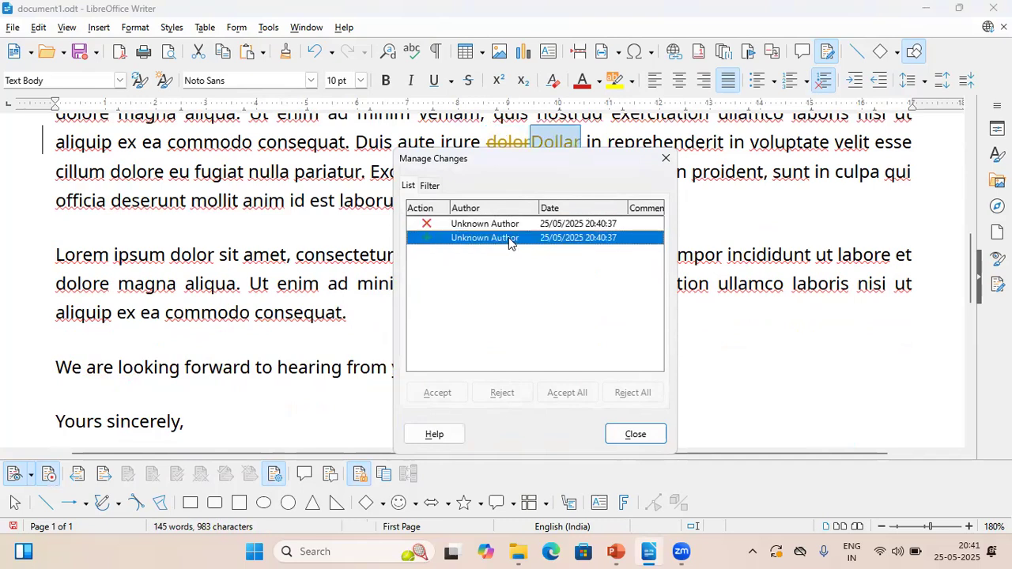
left_click(666, 158)
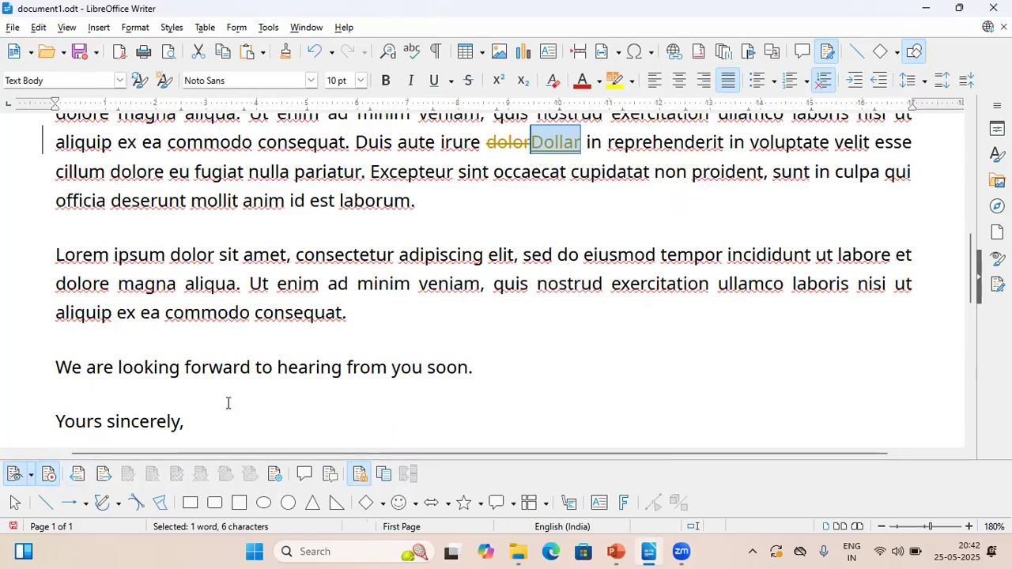
Step through the previous and next tracked changes around "dolor" and "Dollar" in the first body paragraph
left_click(437, 368)
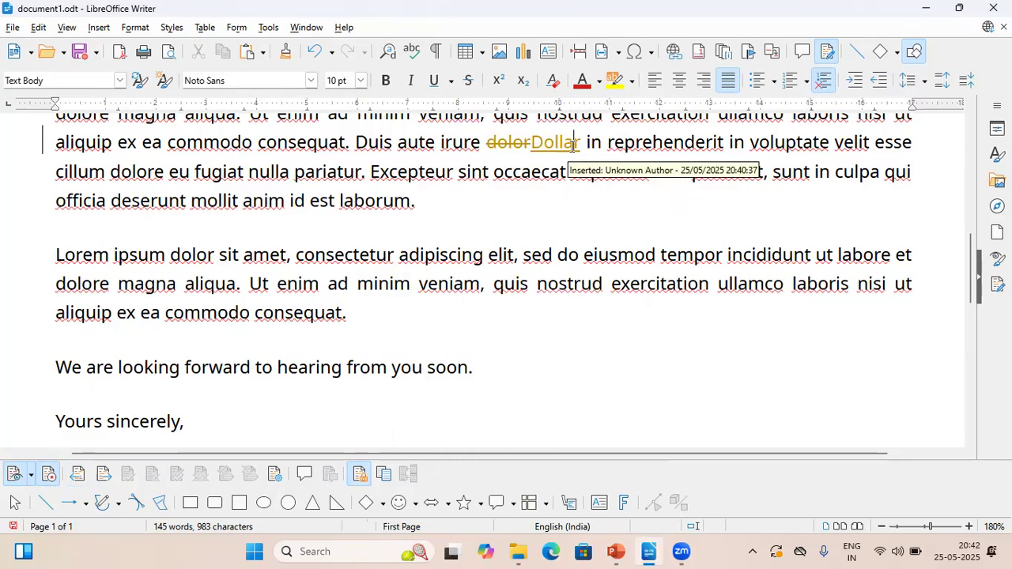
left_click(76, 475)
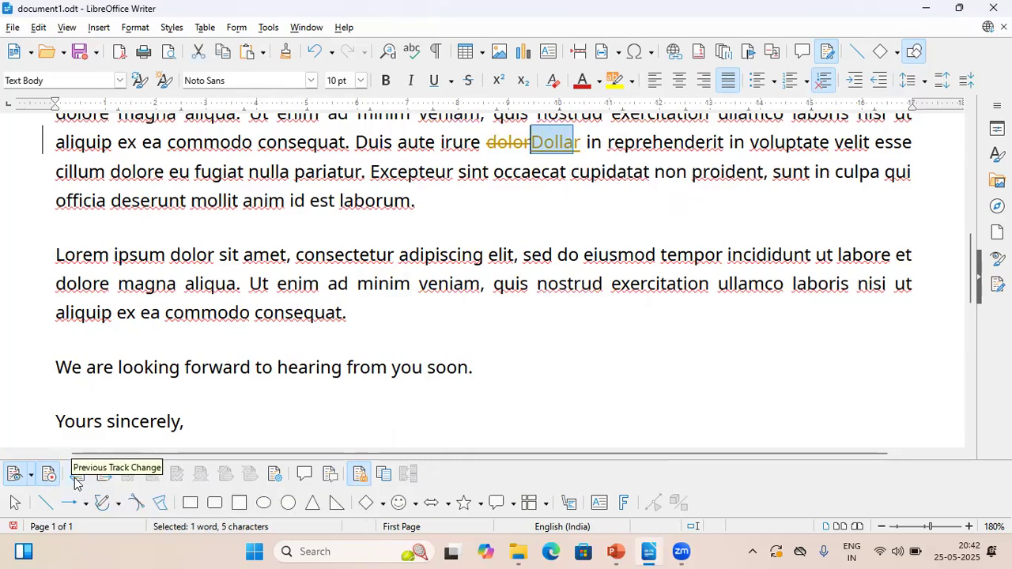
left_click(503, 155)
left_click(522, 142)
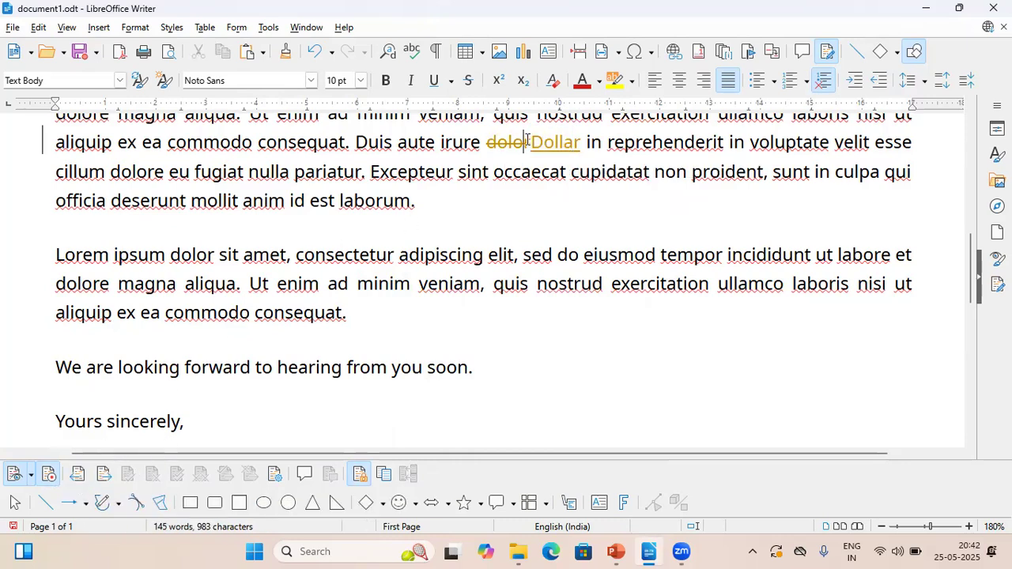
left_click(103, 474)
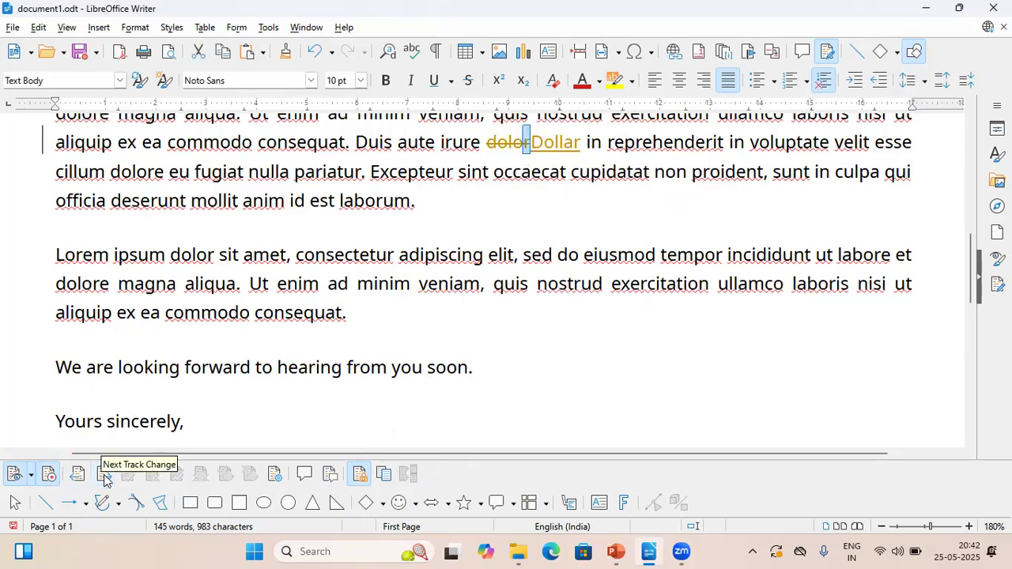
left_click(103, 474)
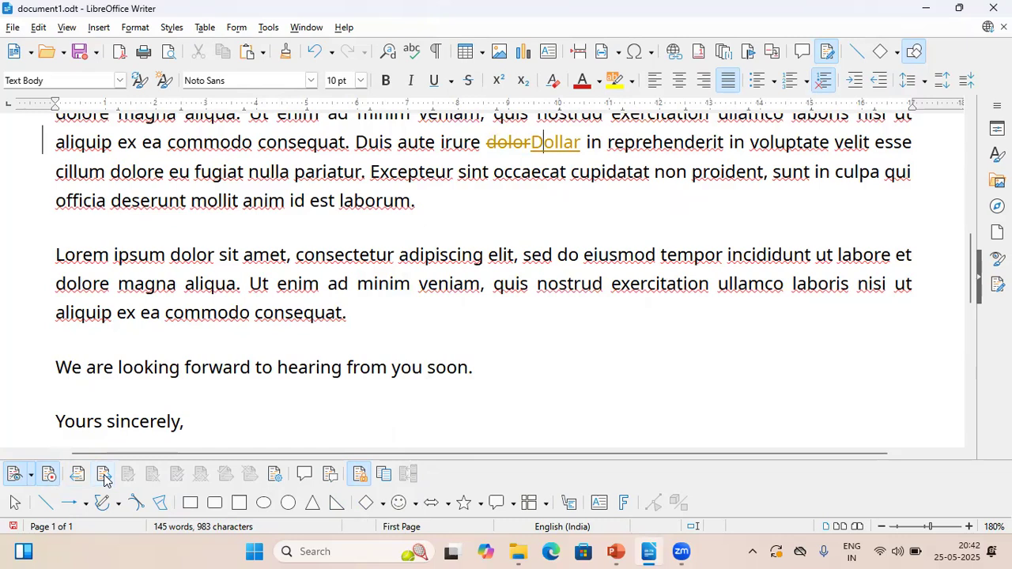
Save document1.odt with its tracked changes
left_click(15, 28)
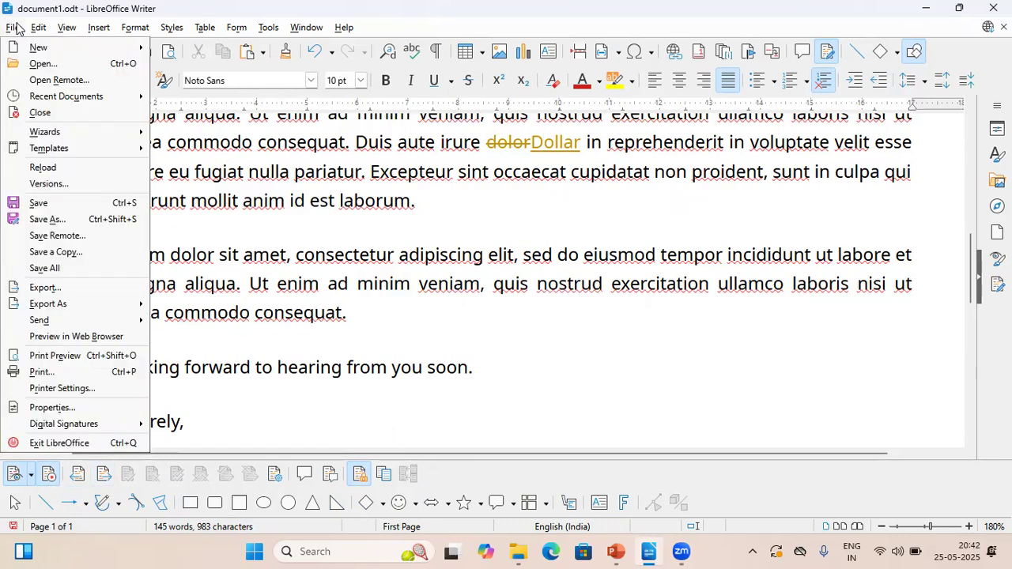
left_click(61, 204)
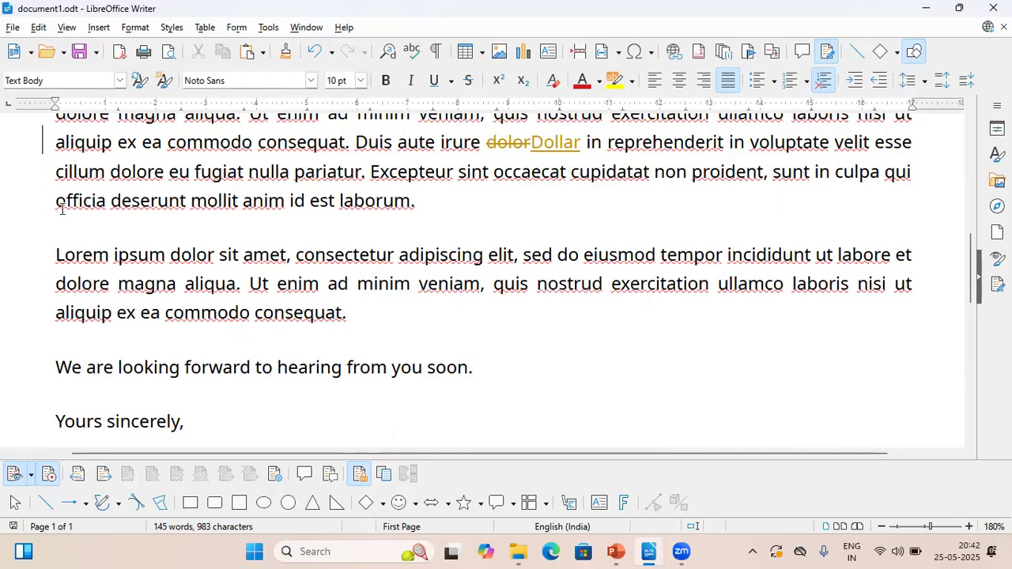
Turn off the recording of tracked changes by entering the protection password, and save the document
left_click(47, 476)
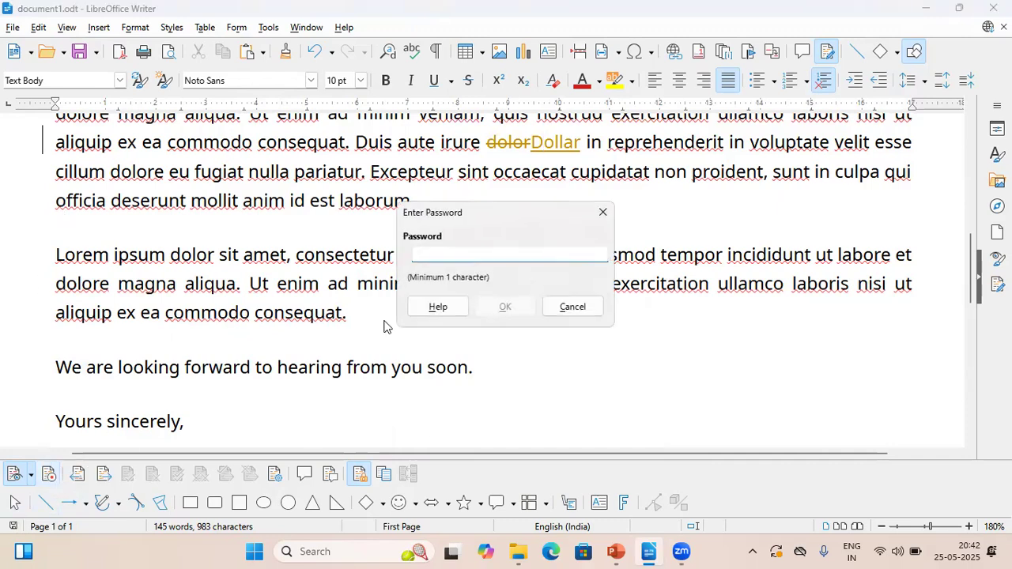
type("123")
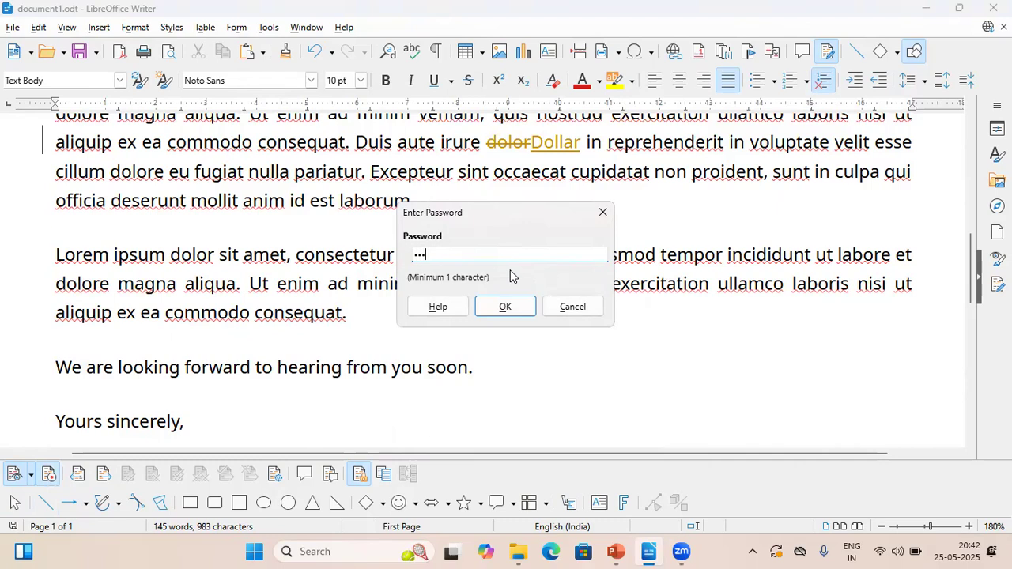
key("Return")
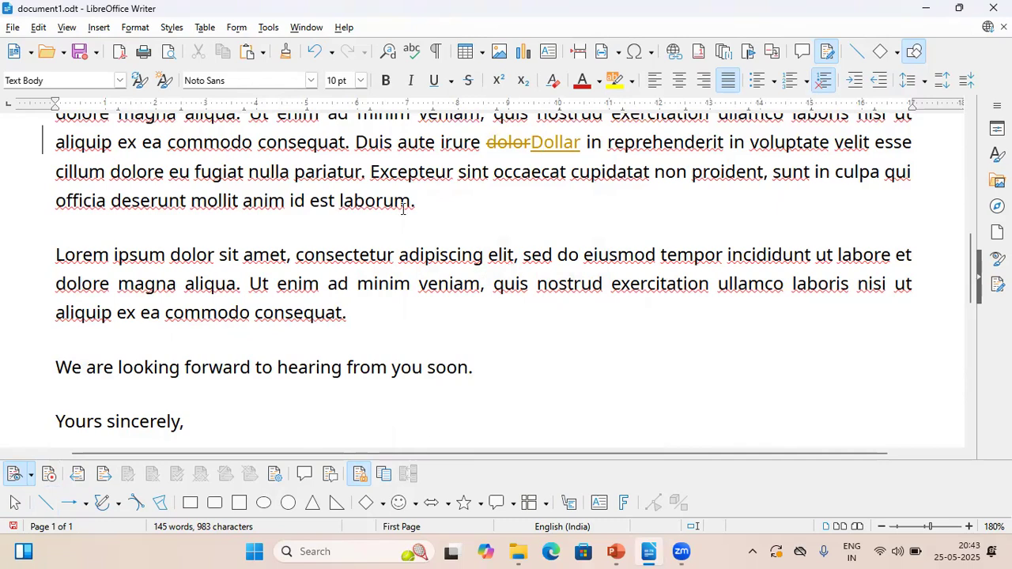
left_click(13, 27)
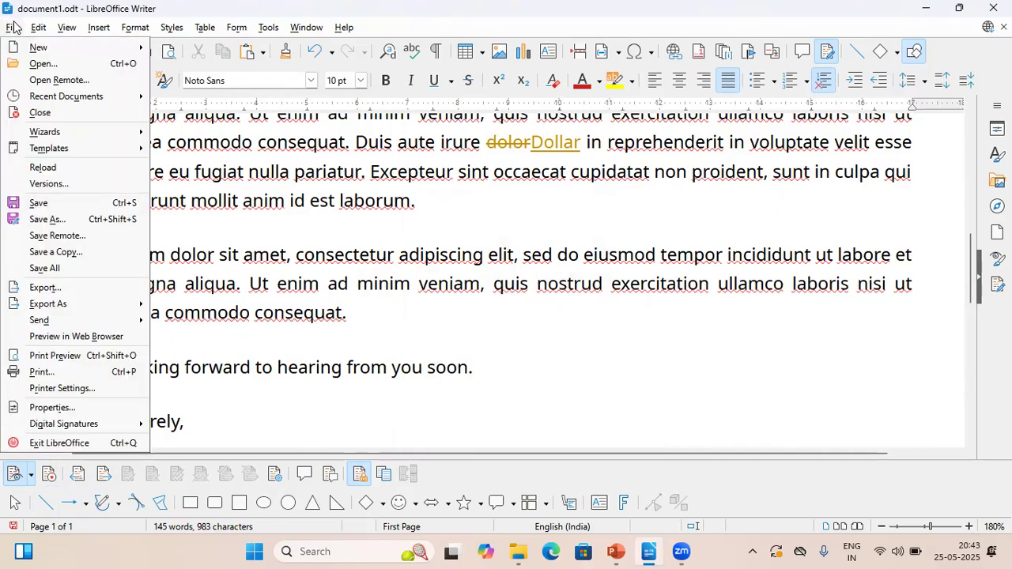
left_click(79, 204)
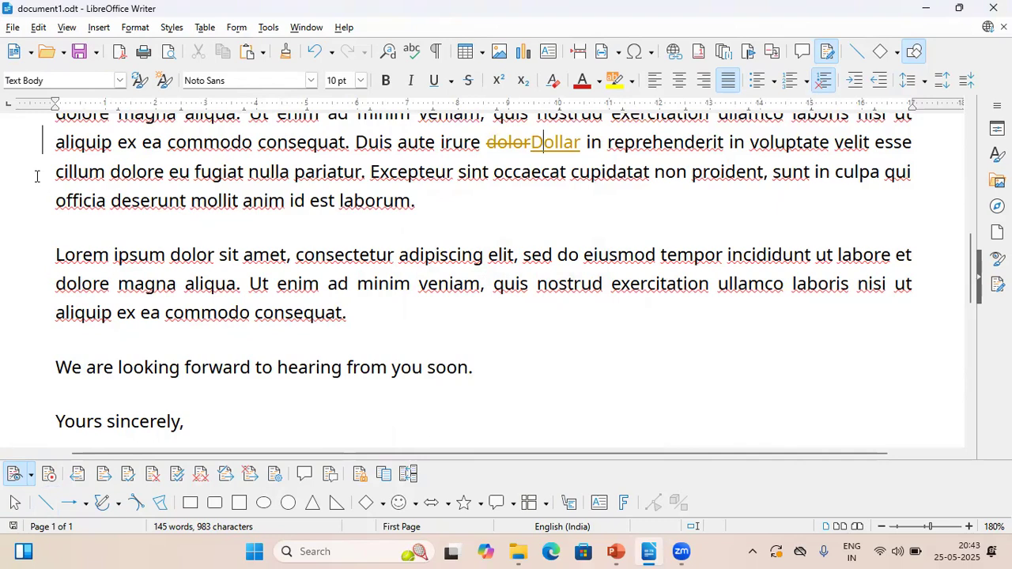
Open the list of tracked changes and match its entries with the inserted word "Dollar" and the deleted word "dolor"
left_click(277, 472)
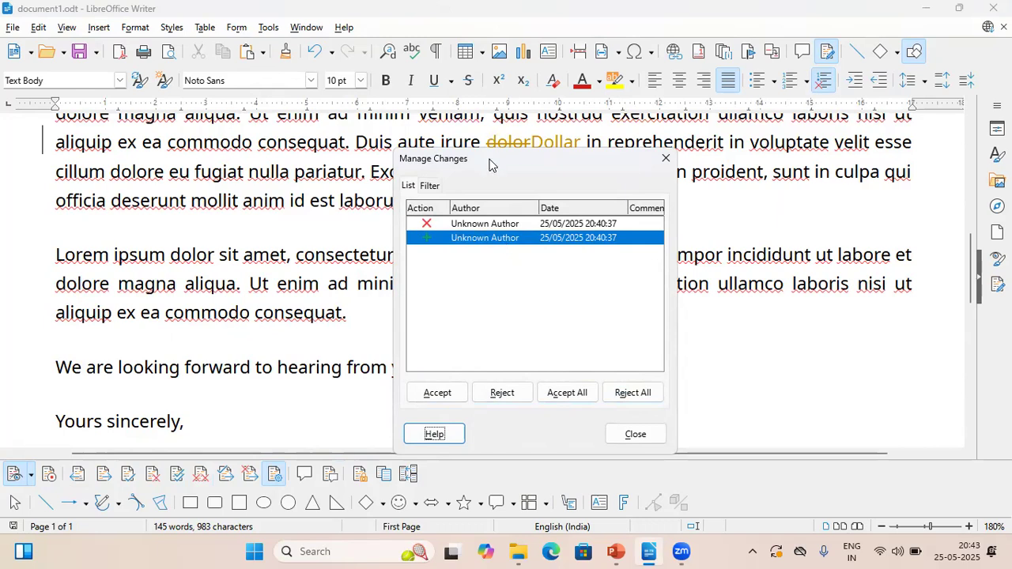
left_click_drag(489, 164, 850, 204)
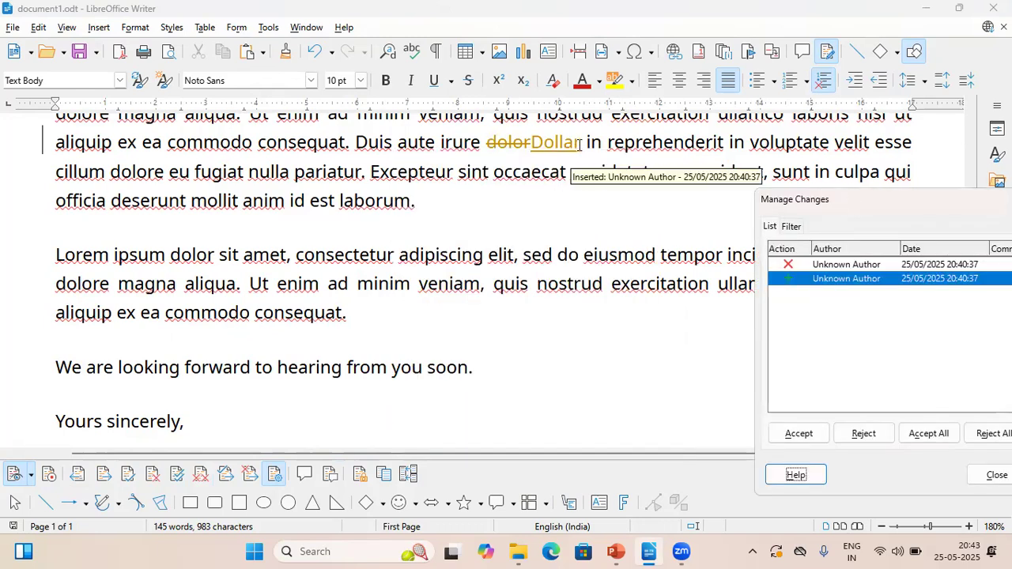
left_click_drag(580, 144, 532, 144)
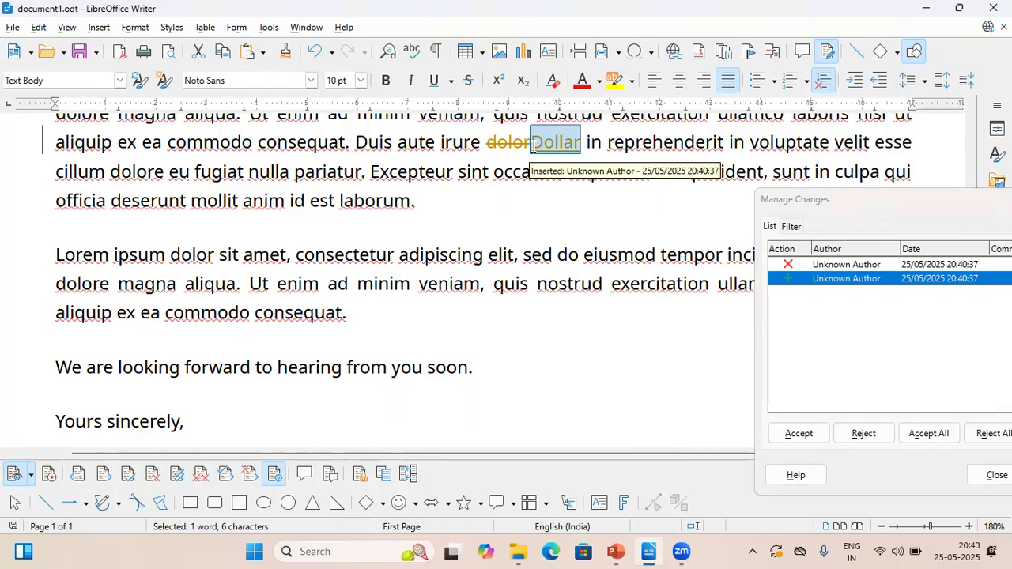
left_click_drag(487, 142, 530, 142)
left_click(817, 337)
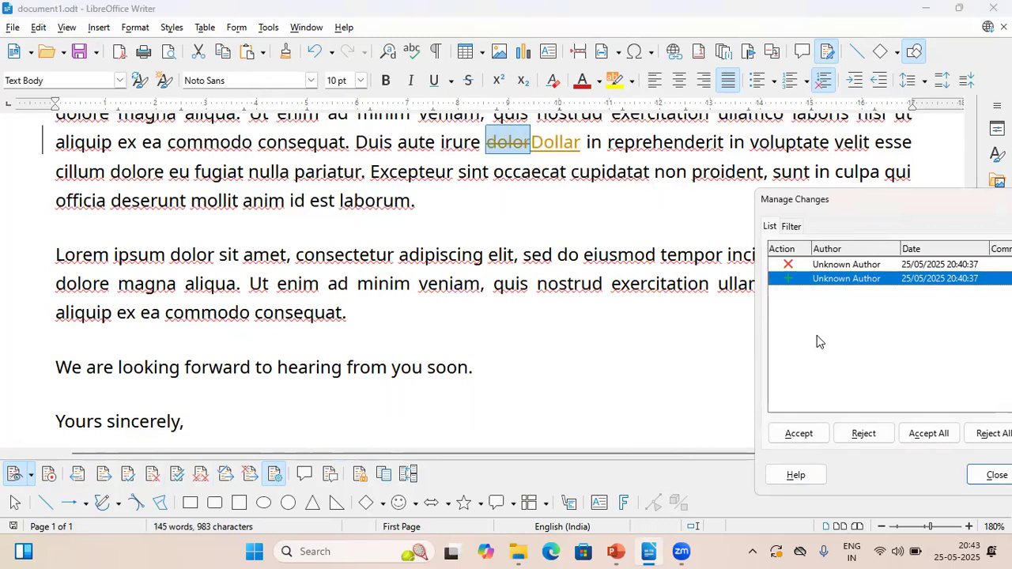
Reject the tracked deletion of "dolor" in the list of changes, and accept all remaining changes, including the insertion of "Dollar"
left_click(827, 265)
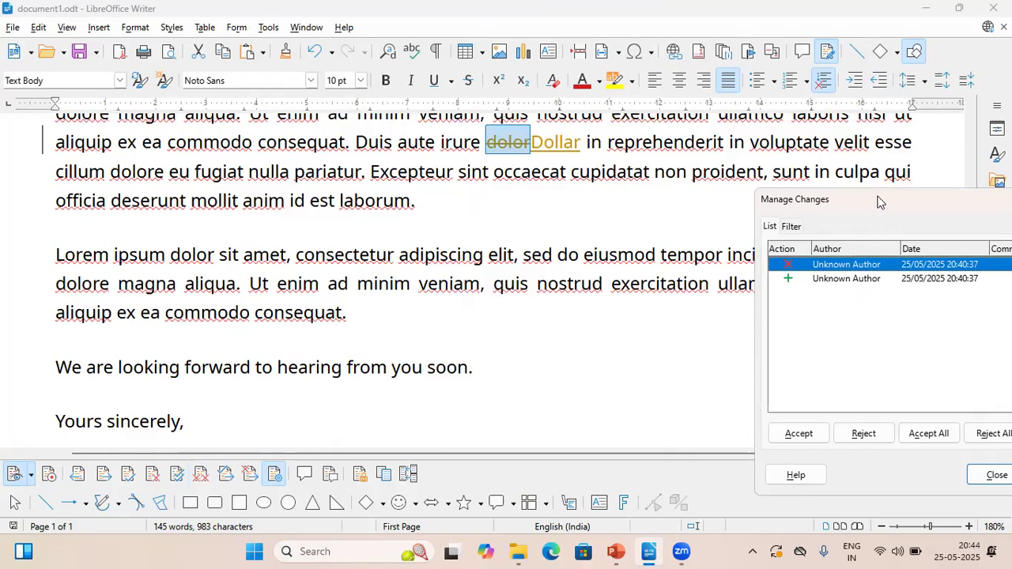
left_click_drag(877, 202, 294, 126)
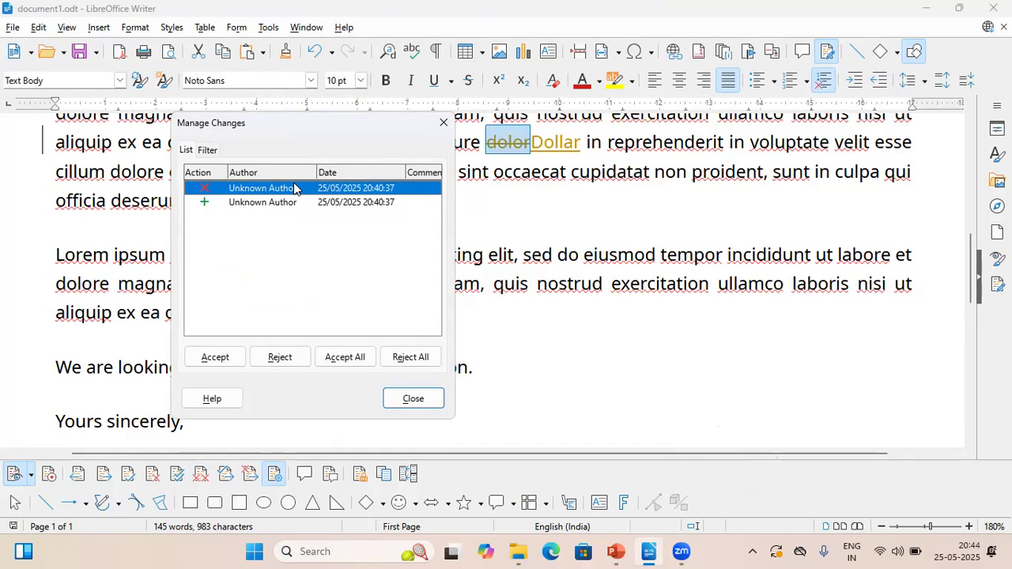
left_click(280, 358)
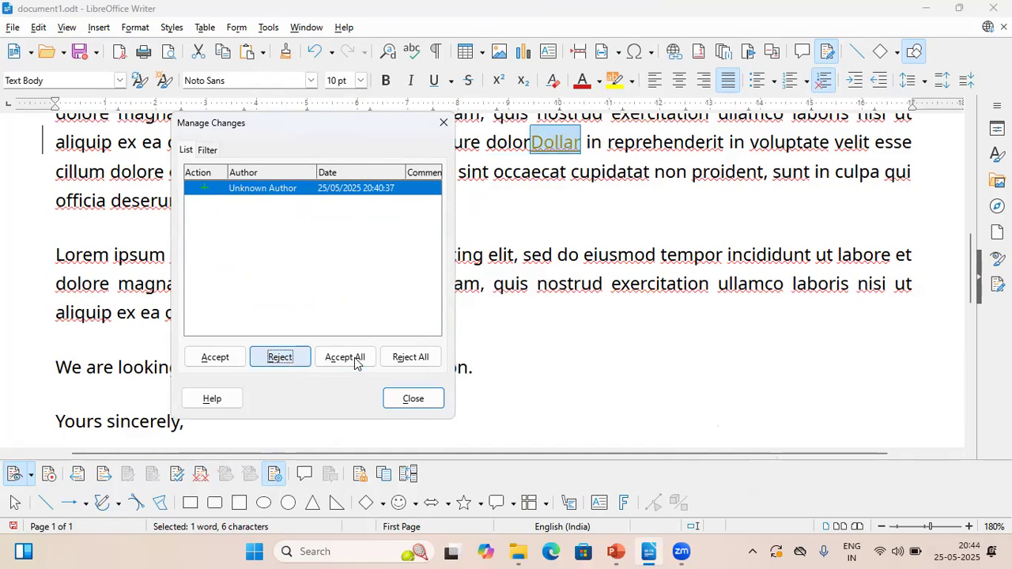
left_click(434, 400)
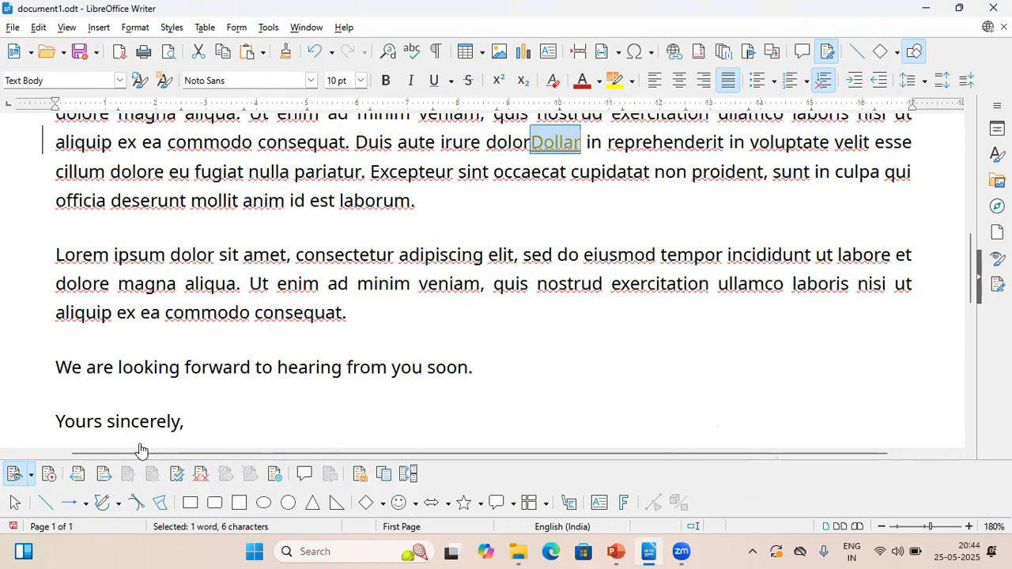
left_click(177, 473)
left_click(612, 174)
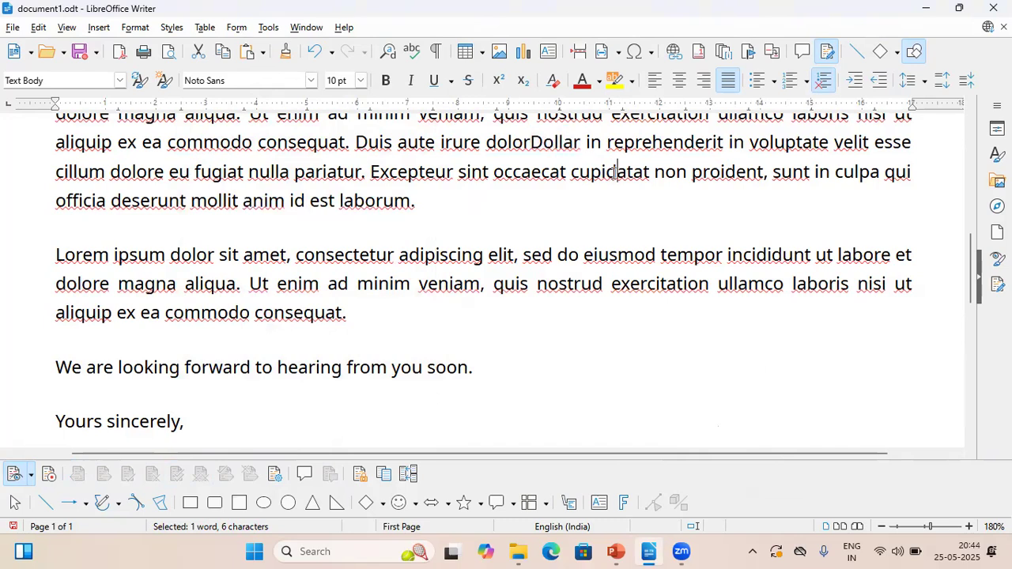